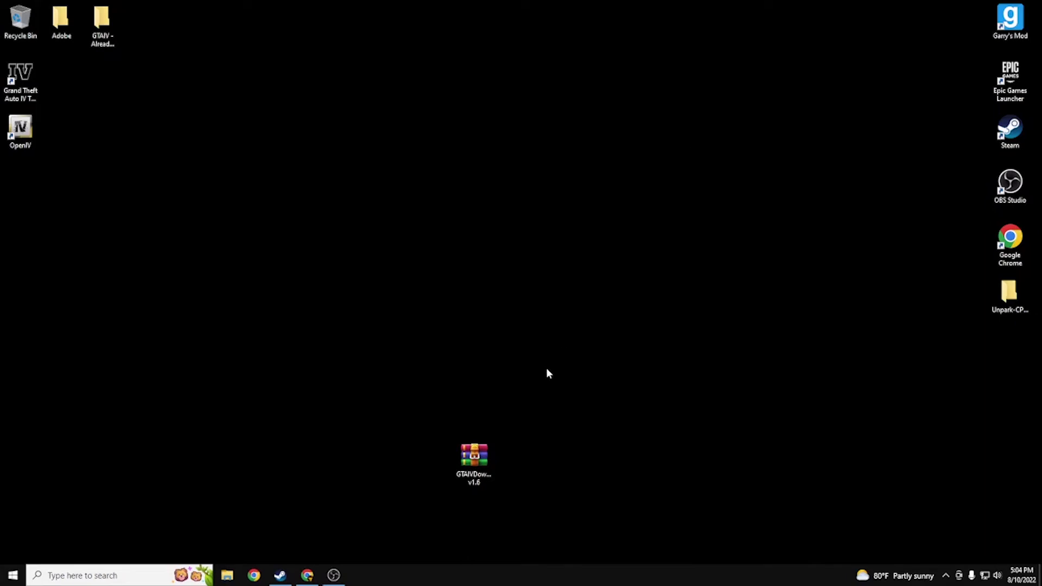
Step: Open the Grand Theft Auto IV install folder through Steam's Manage > Browse local files
click(280, 575)
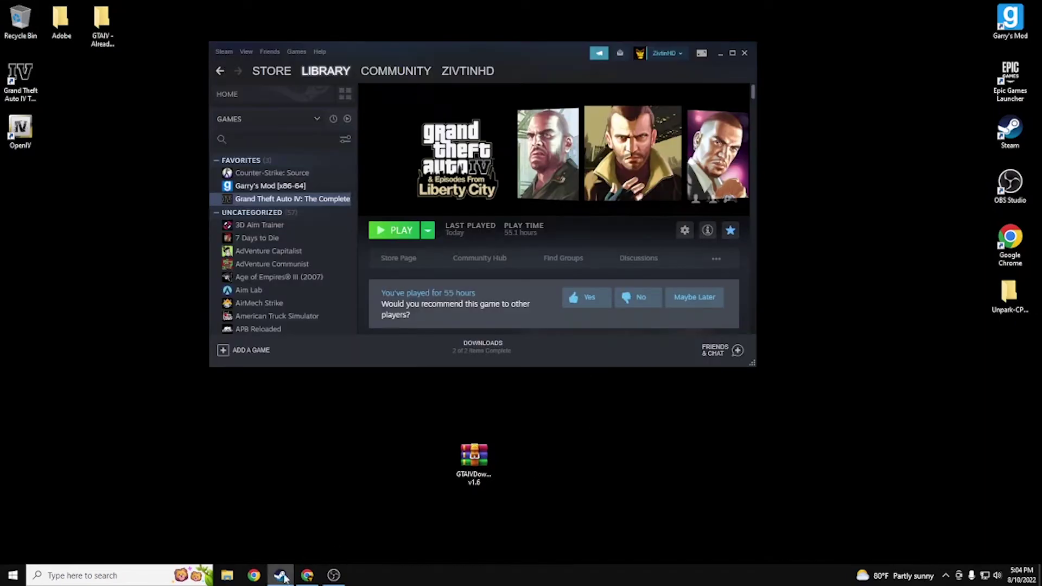
click(299, 200)
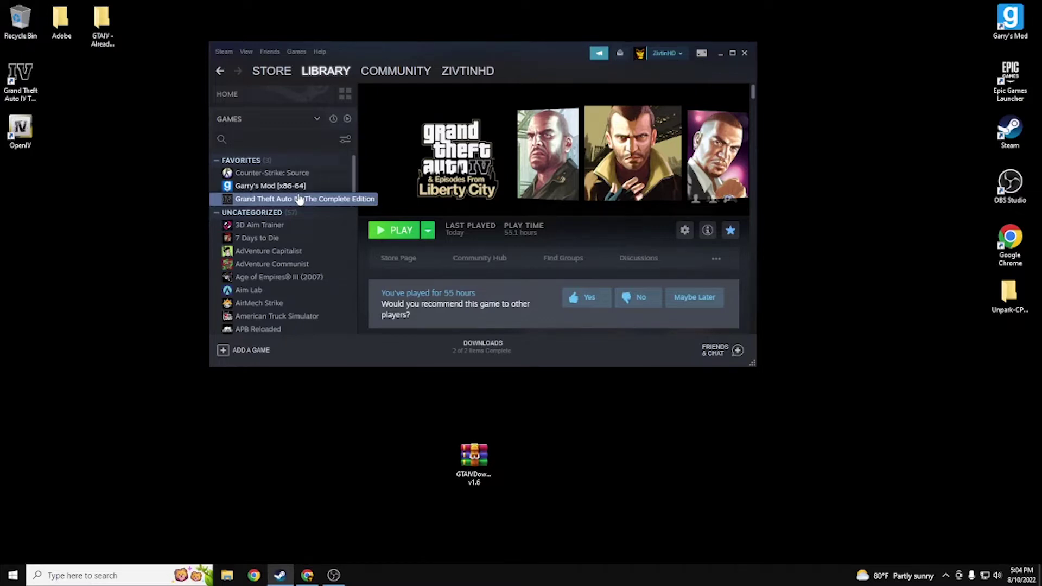
right_click(299, 199)
mouse_move(347, 248)
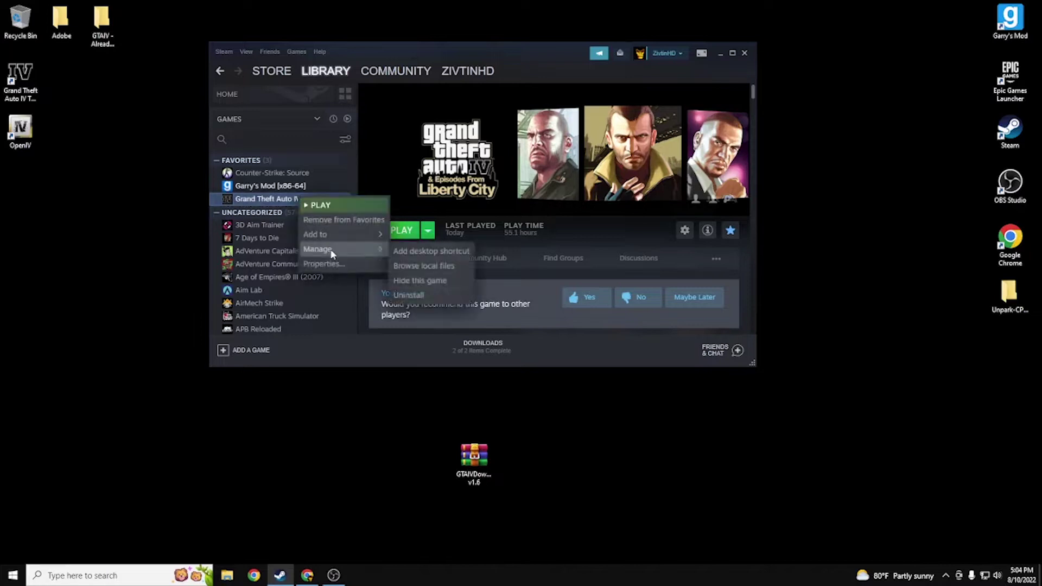
click(424, 266)
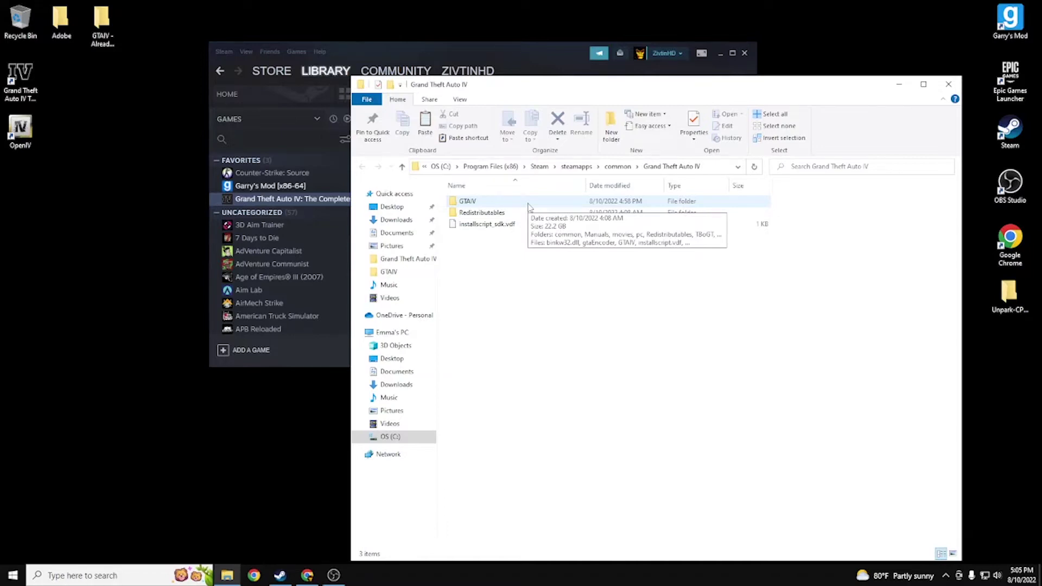
Step: Open the GTAIV subfolder to list its 15 items, including PlayGTAIV, TBoGT and TLAD
double_click(528, 203)
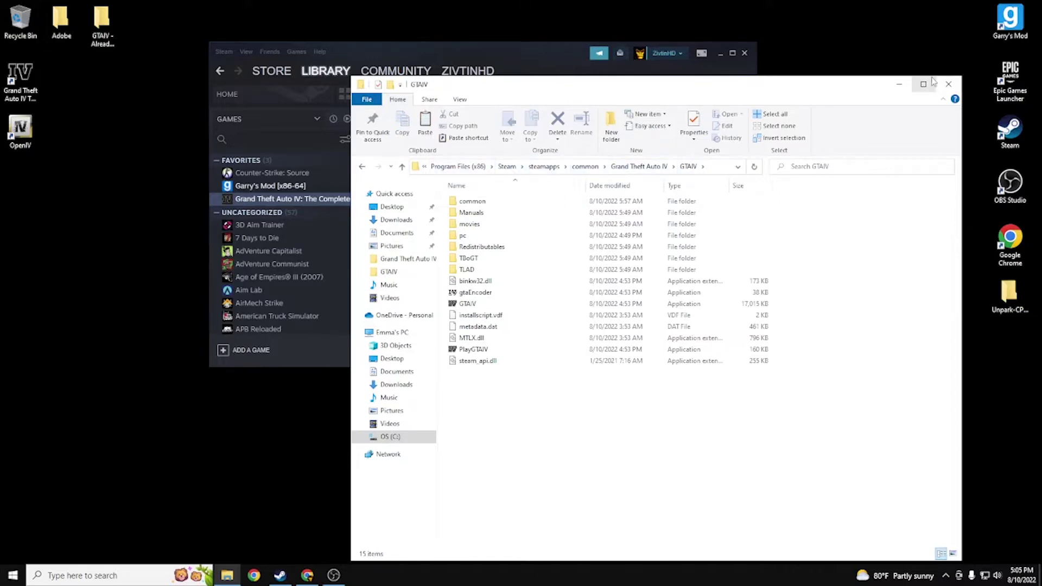
Step: Minimize Explorer, check the GTA IV Downgrader forum and Gofile tabs, then close the browser
click(900, 82)
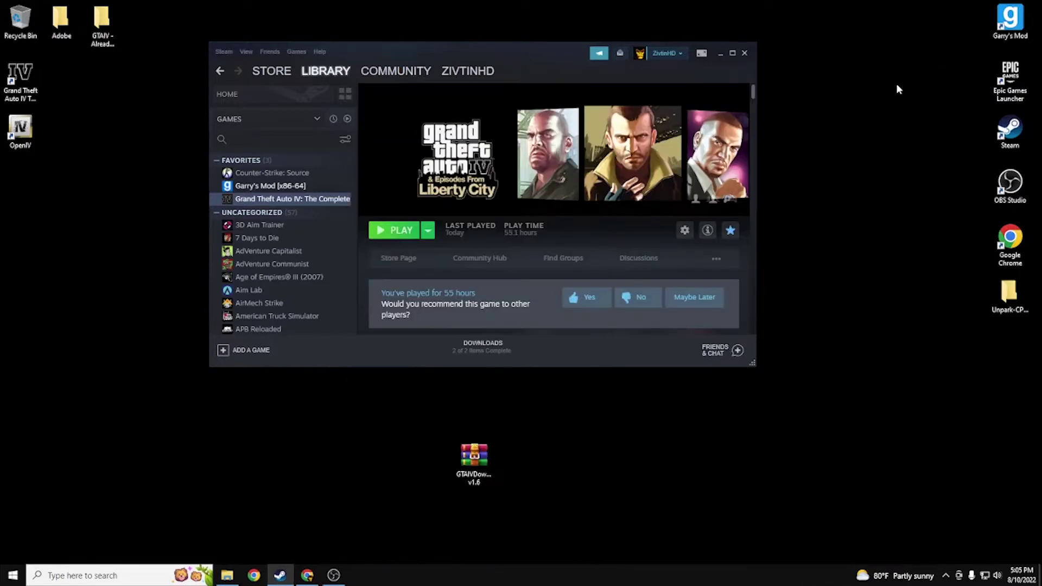
click(388, 445)
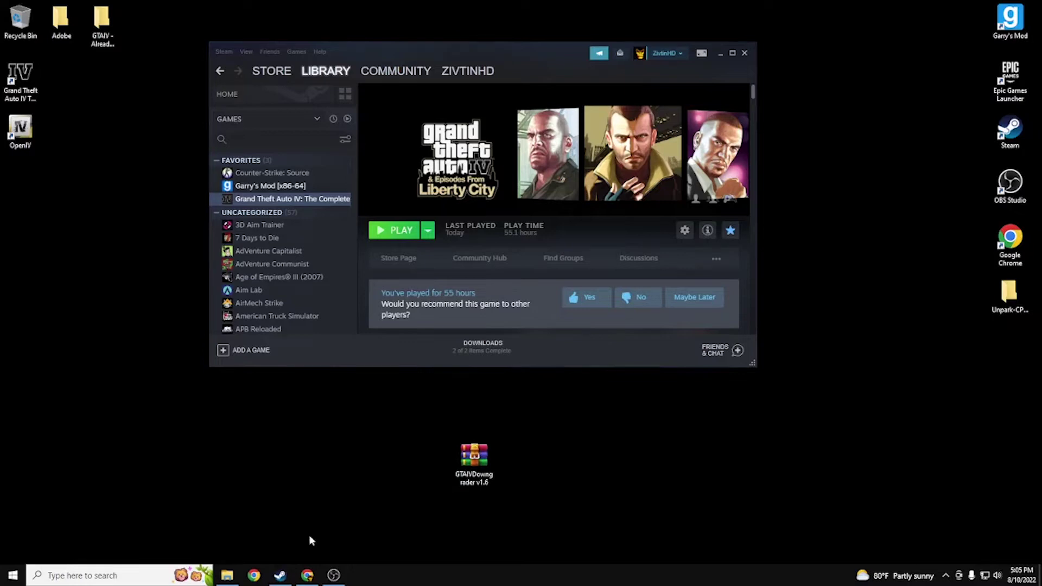
click(307, 576)
click(123, 19)
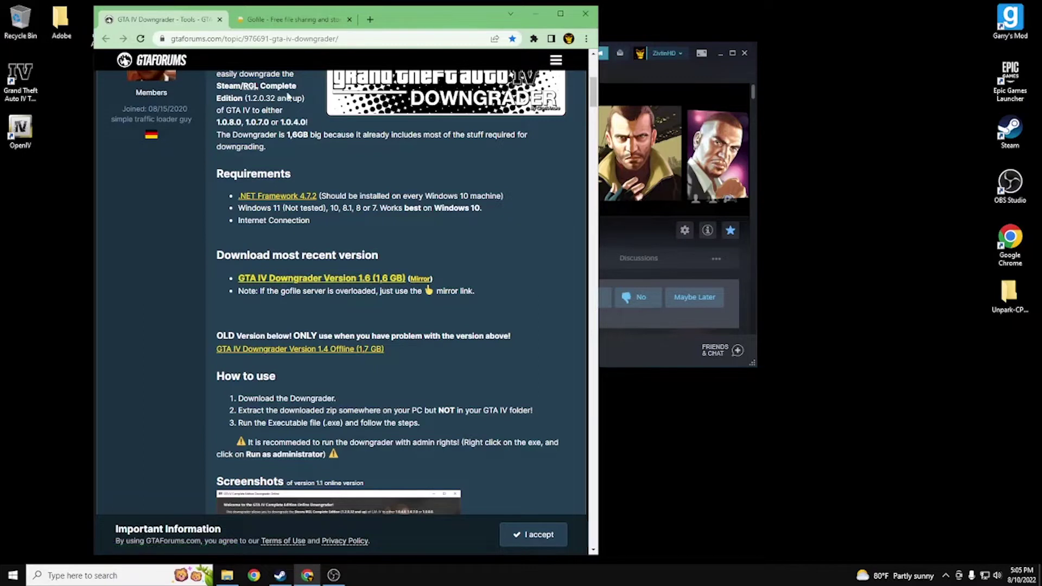
click(277, 18)
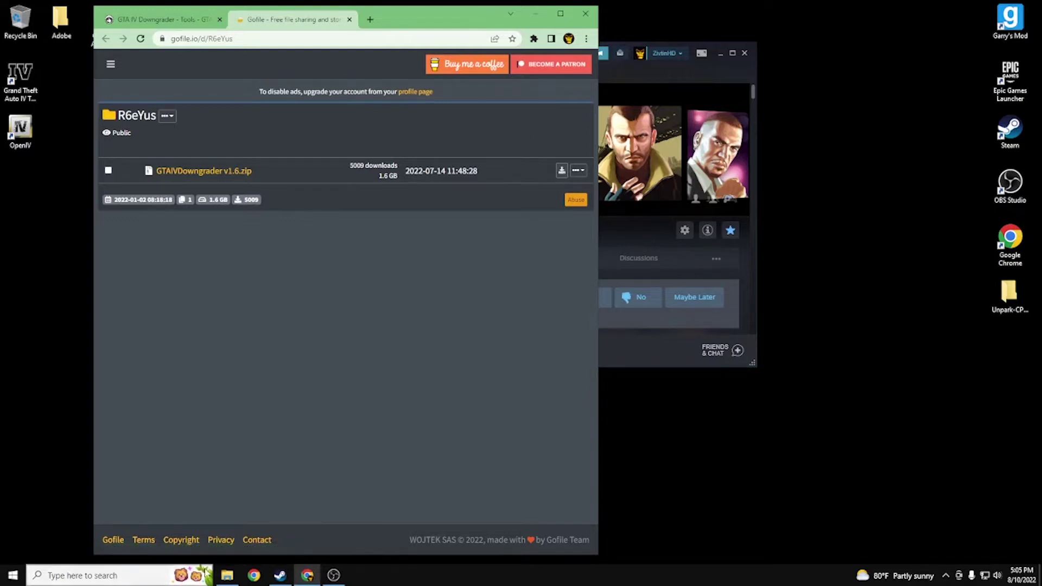
click(349, 20)
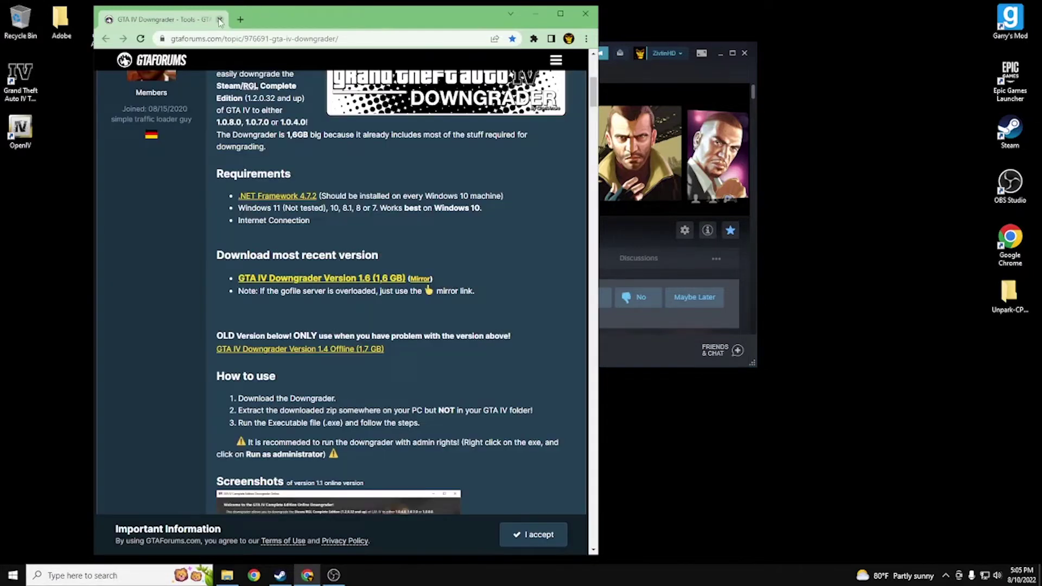
click(220, 20)
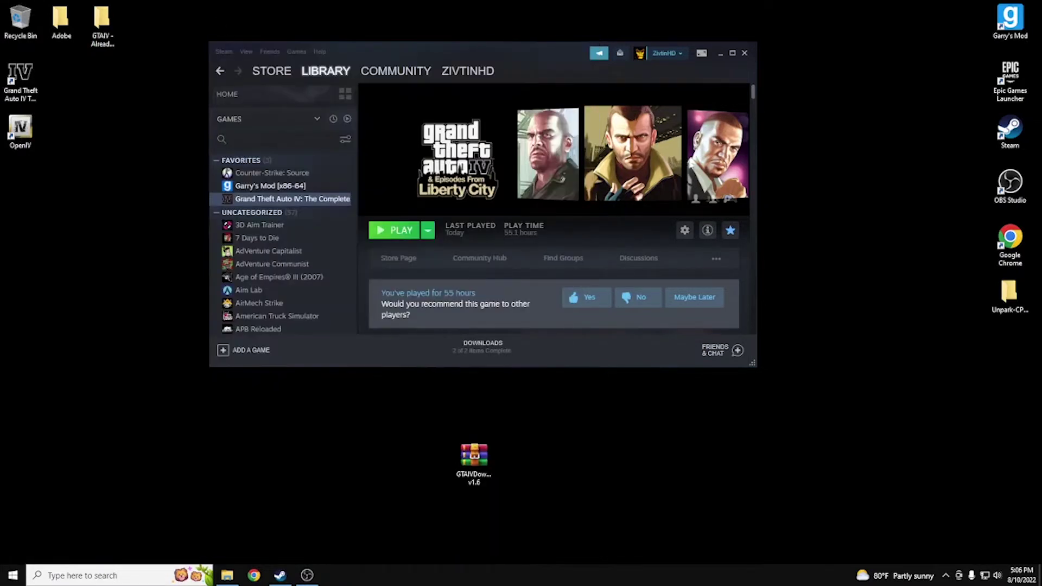
Step: Extract the downgrader archive into a 'GTAIVDowngrader v1.6' folder on the desktop
click(720, 53)
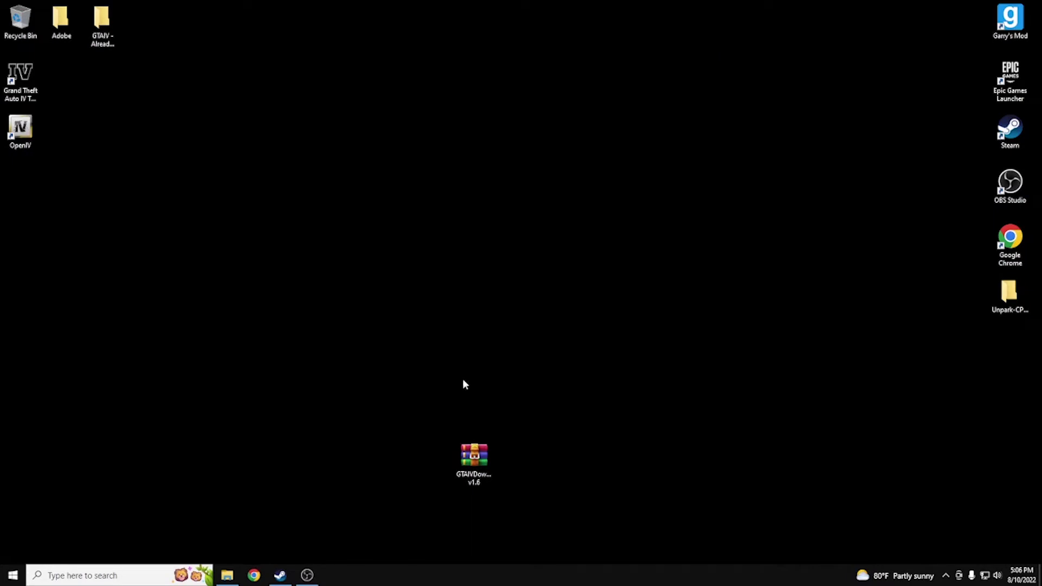
right_click(475, 456)
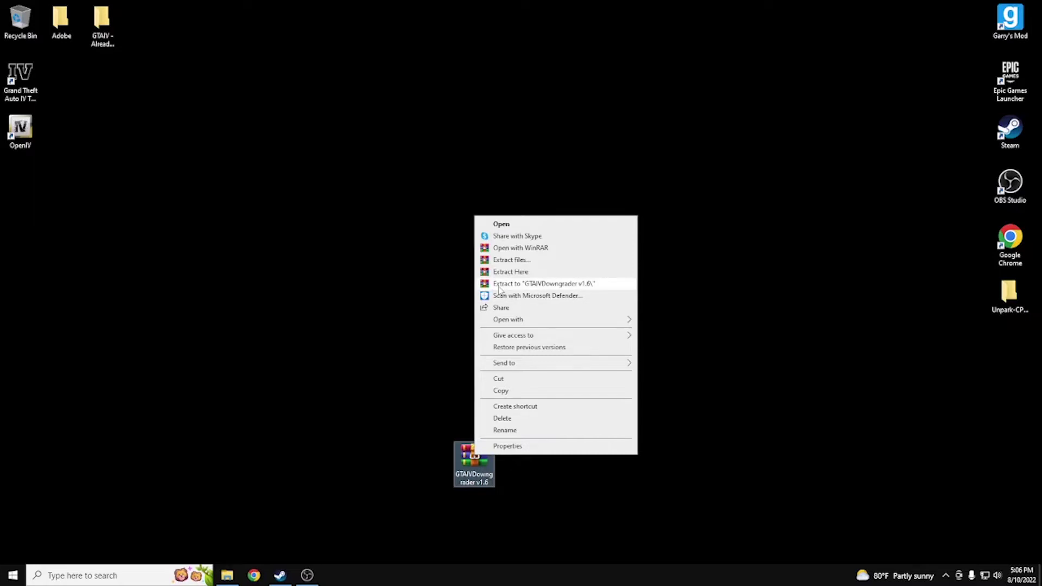
click(500, 288)
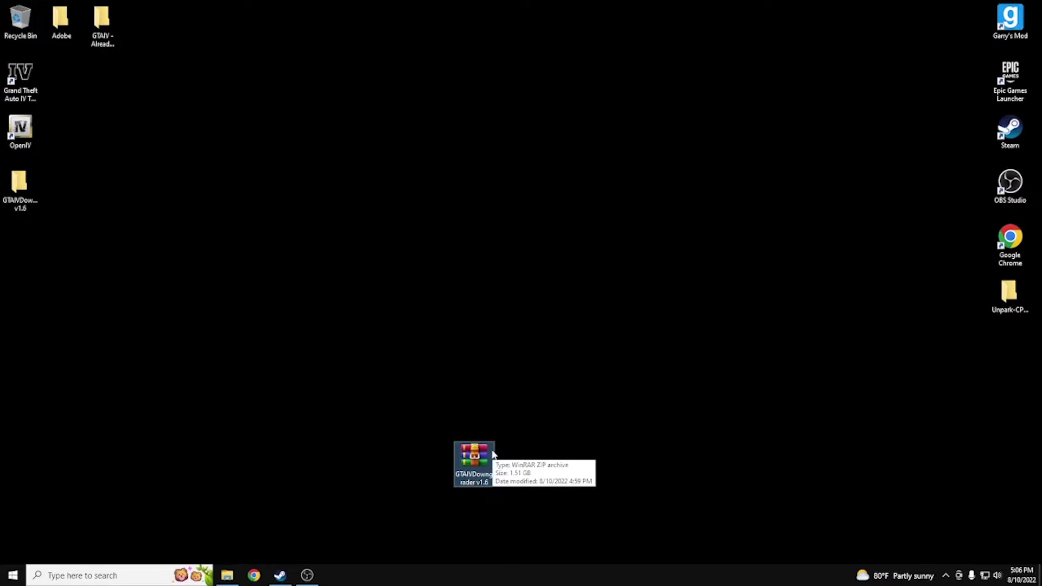
Step: Rearrange the desktop icons and open the GTAIVDowngrader v1.6 folder, selecting its six files
drag(492, 449, 1008, 350)
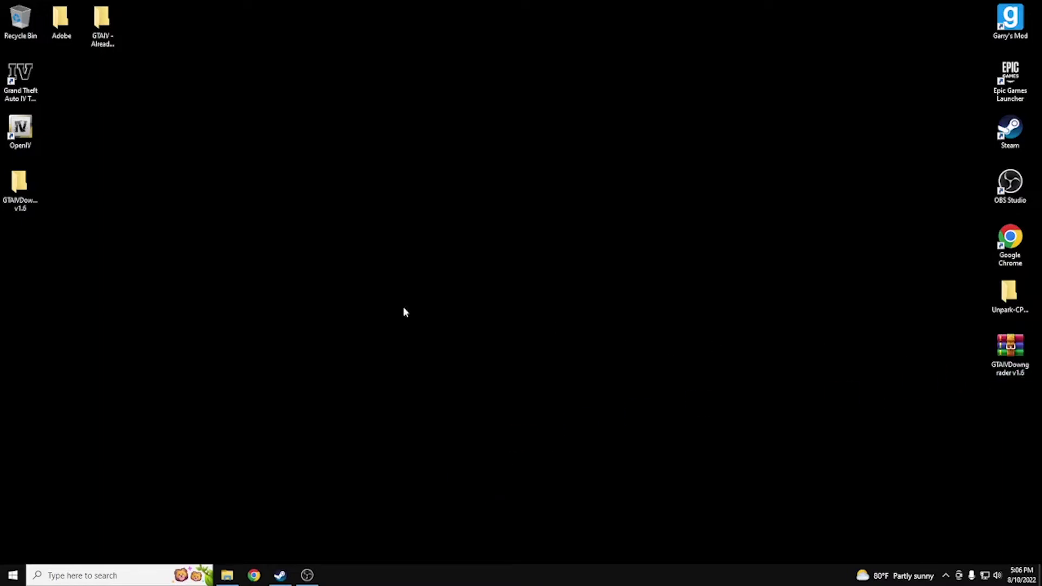
drag(25, 196, 434, 380)
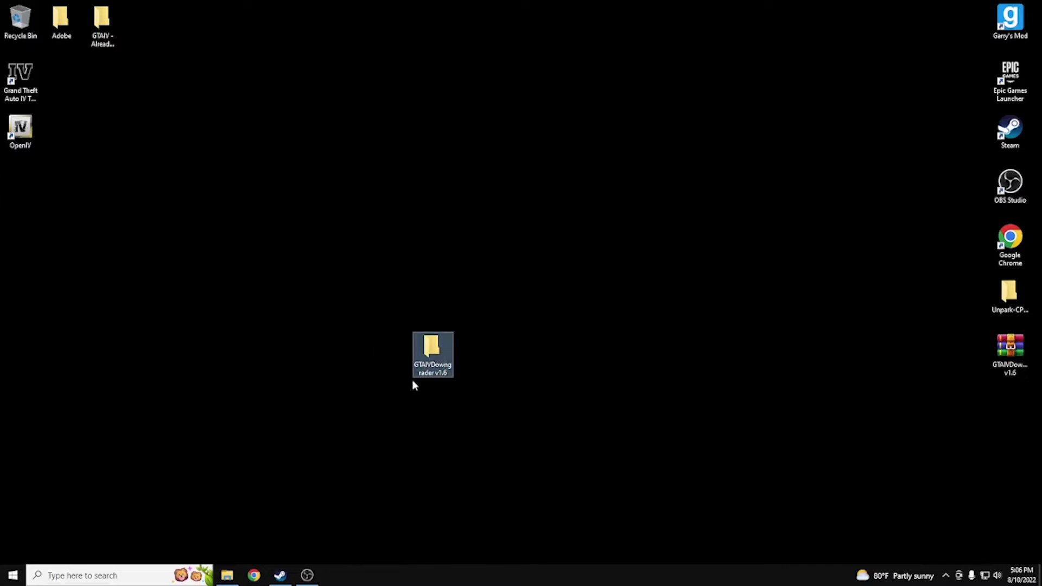
double_click(422, 362)
drag(548, 251, 517, 111)
Step: Open Windows Security's Virus & threat protection page from the taskbar search
click(562, 255)
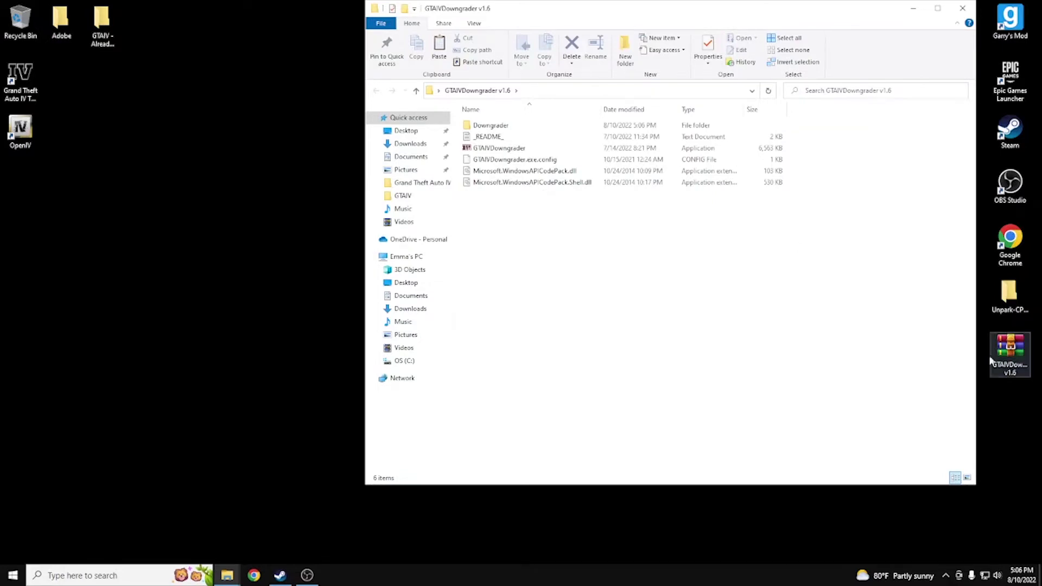
click(79, 573)
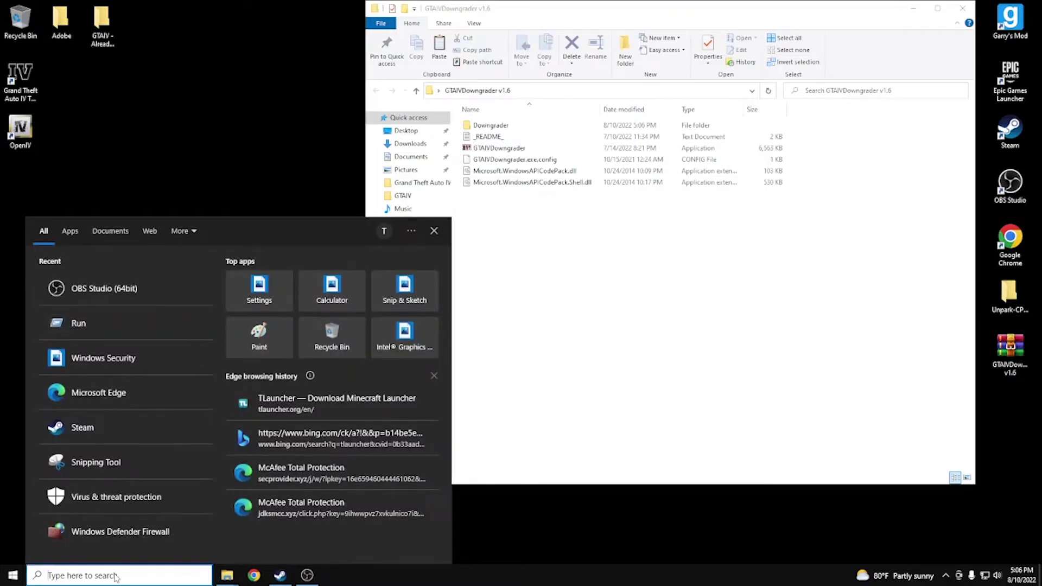
text(pri)
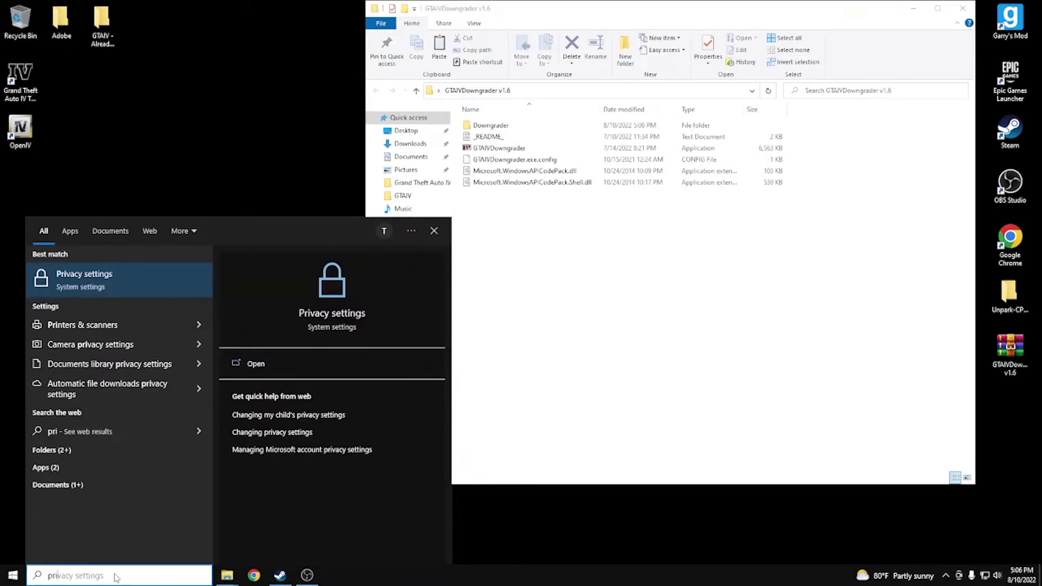
key(BackSpace)
key(BackSpace)
key(BackSpace)
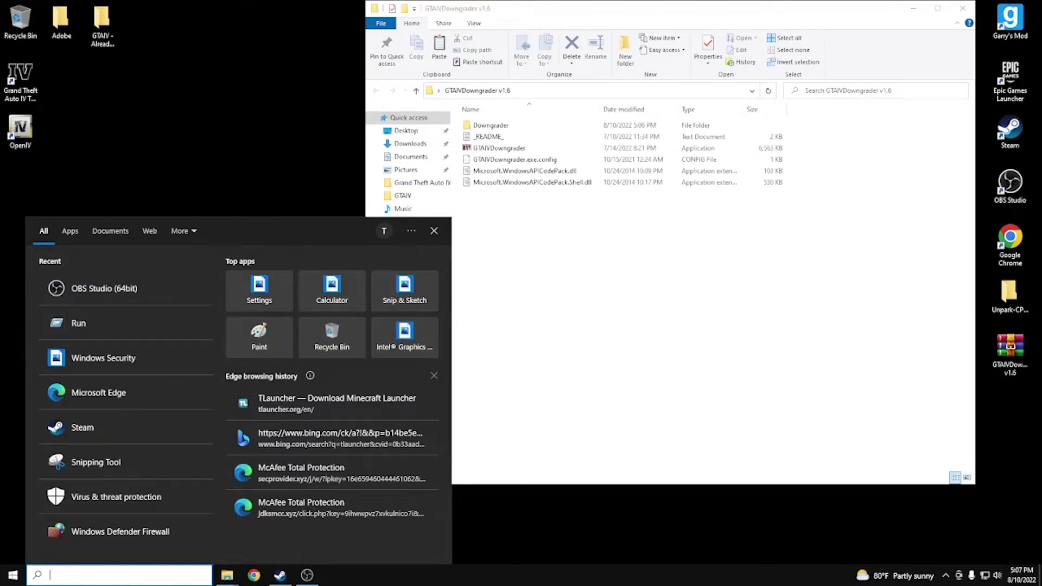
click(149, 499)
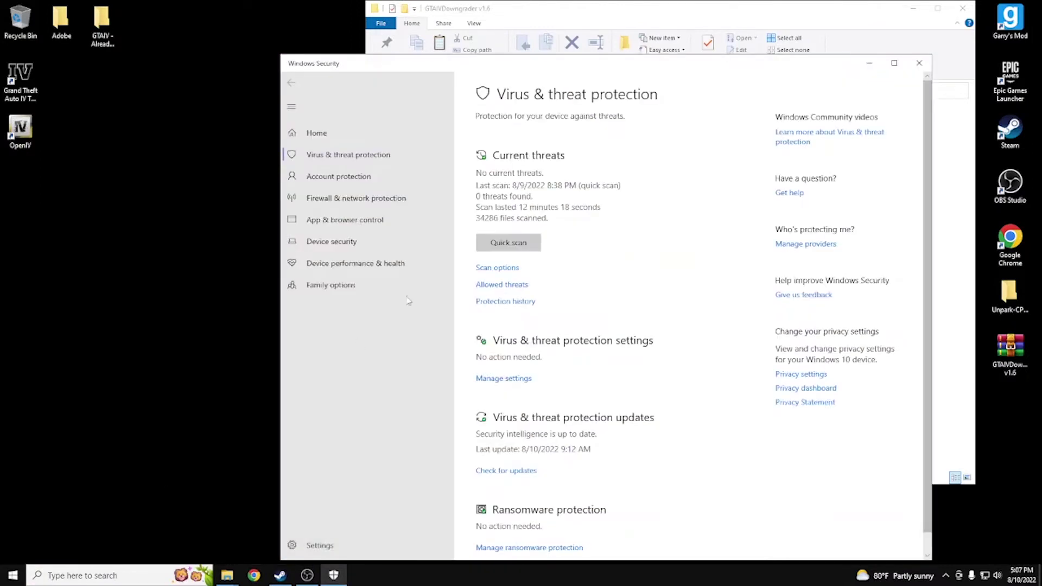
Step: Switch Real-time protection off and close Windows Security
click(516, 380)
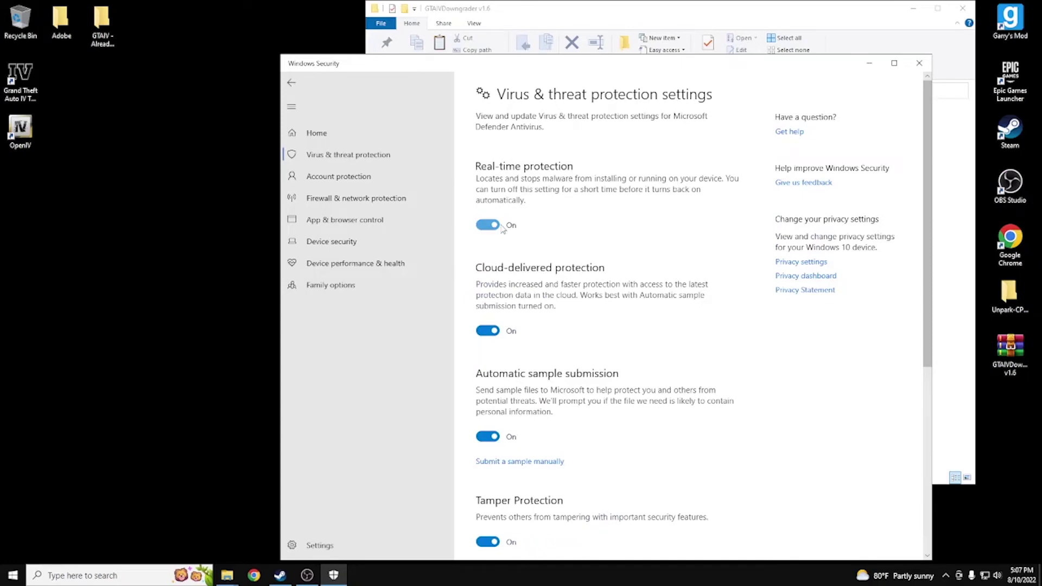
click(500, 227)
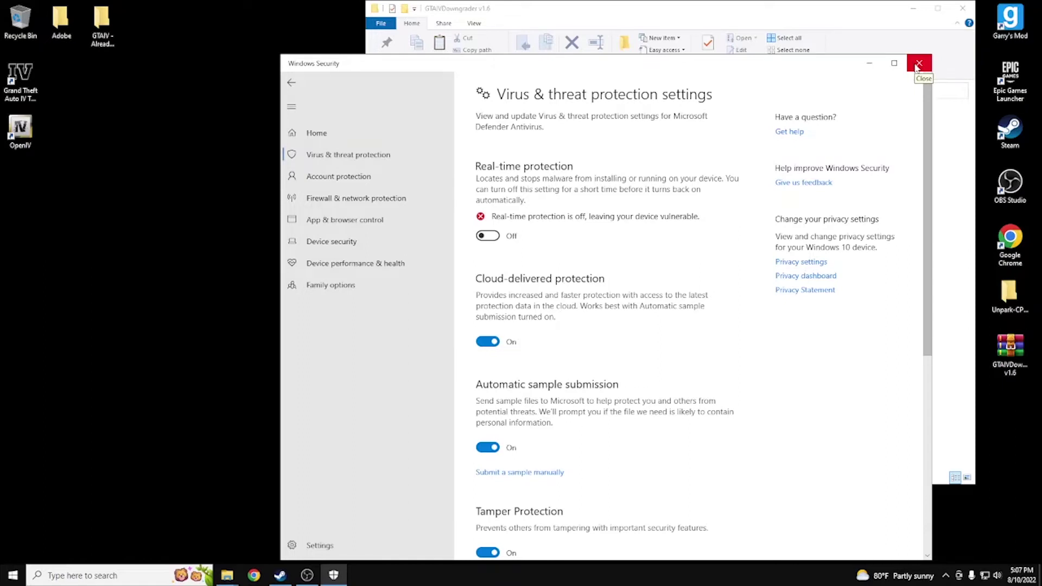
click(917, 64)
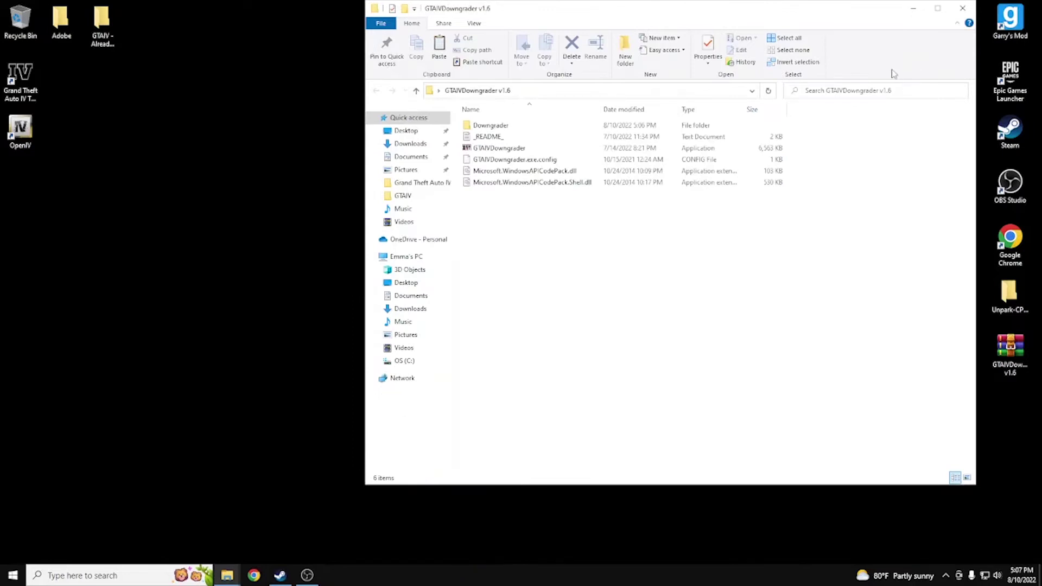
Step: Launch GTAIVDowngrader, close its folder window, and advance past the welcome page
double_click(521, 150)
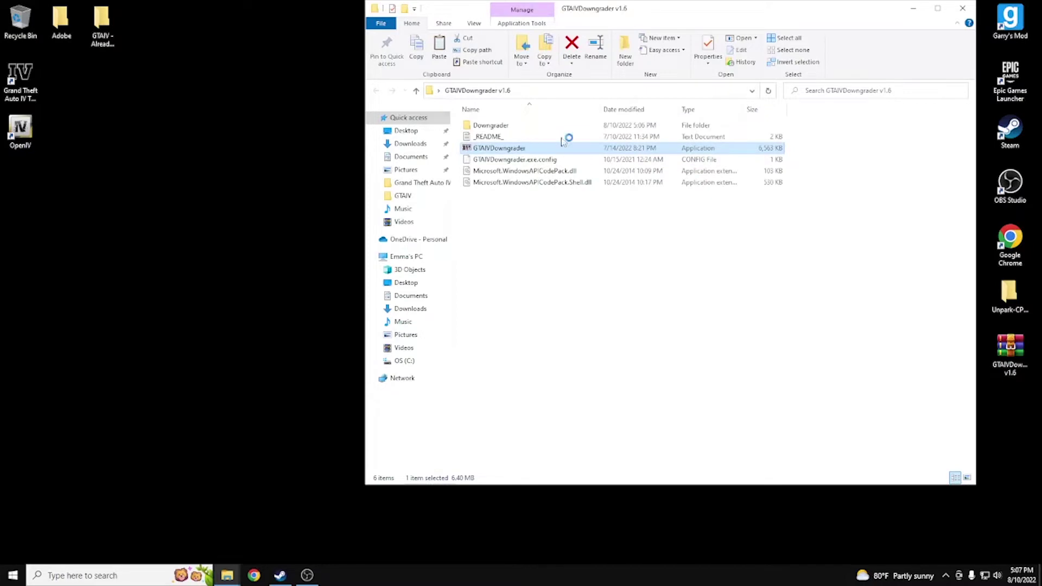
click(962, 8)
drag(568, 121, 609, 98)
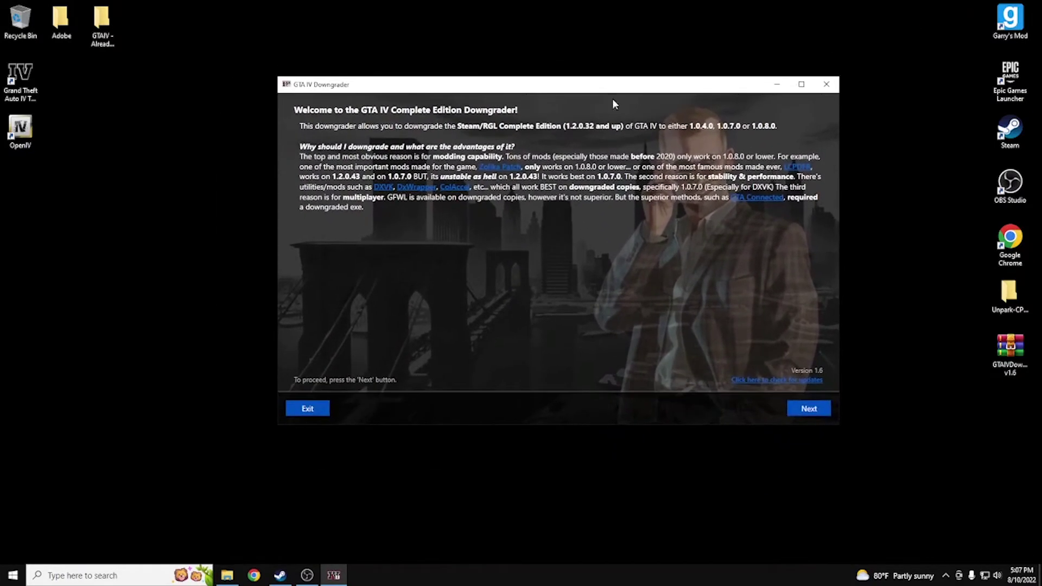
click(796, 413)
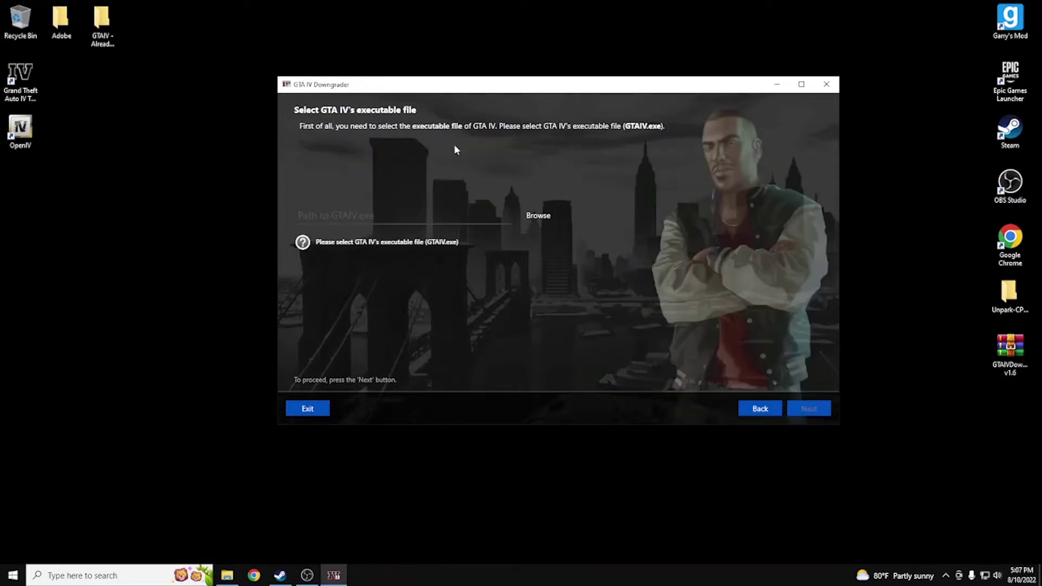
Step: Select GTAIV.exe from C:\Program Files (x86)\Steam\steamapps\common\Grand Theft Auto IV\GTAIV as the game file
click(538, 216)
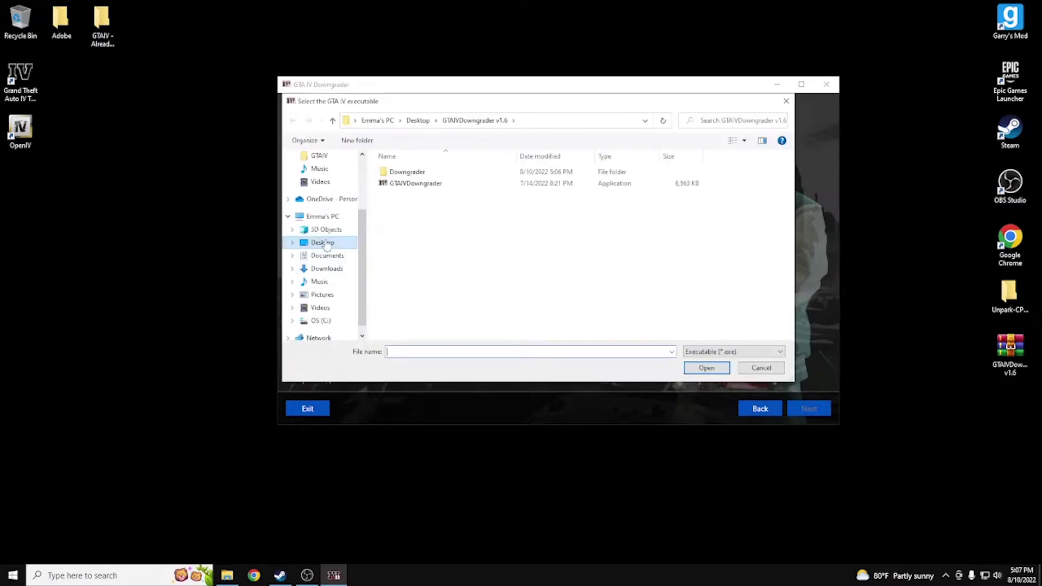
click(322, 217)
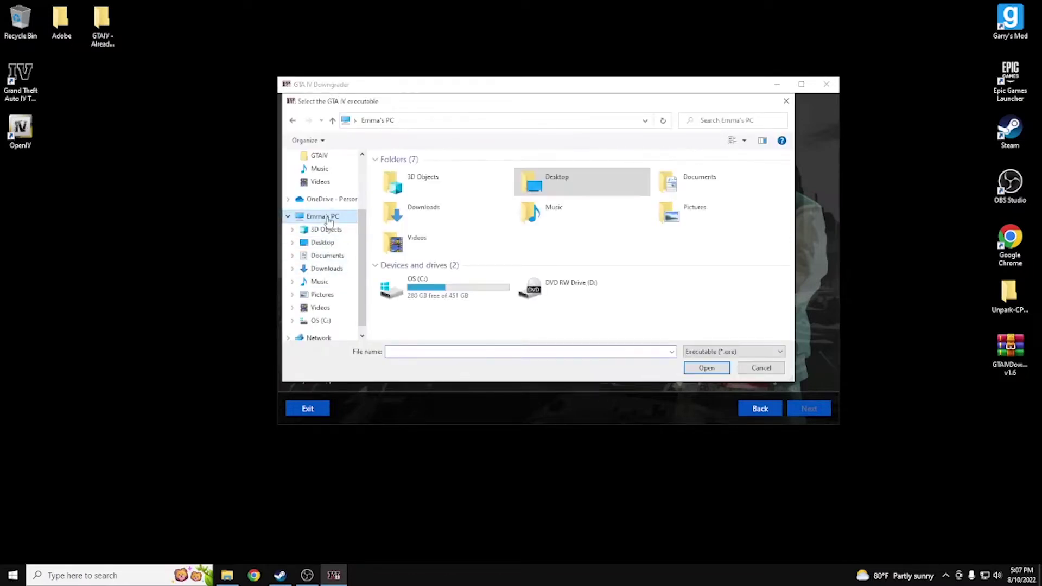
double_click(479, 296)
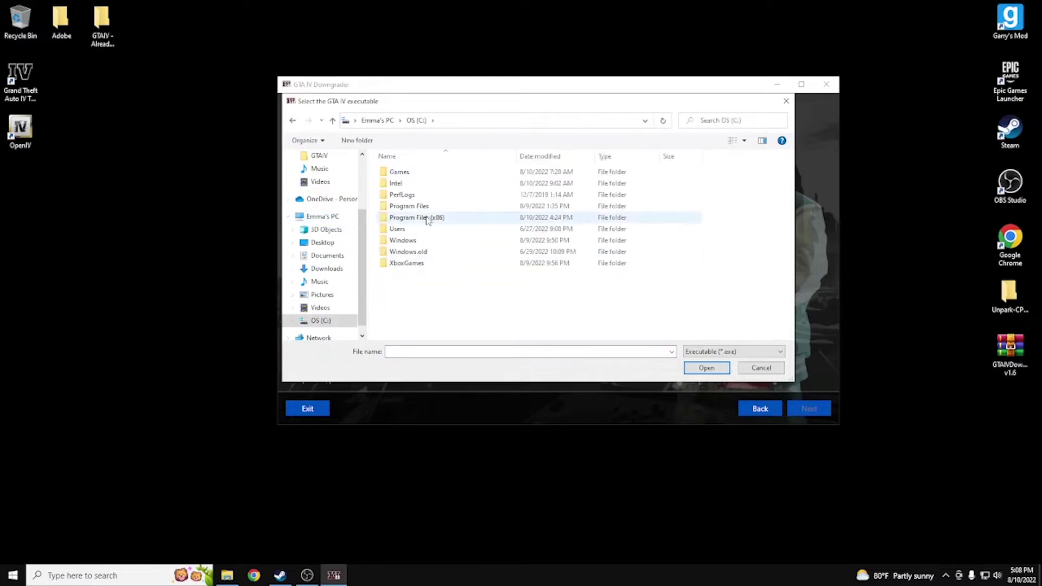
double_click(426, 217)
scroll(427, 220, down, 4)
double_click(405, 230)
scroll(407, 244, down, 5)
double_click(410, 253)
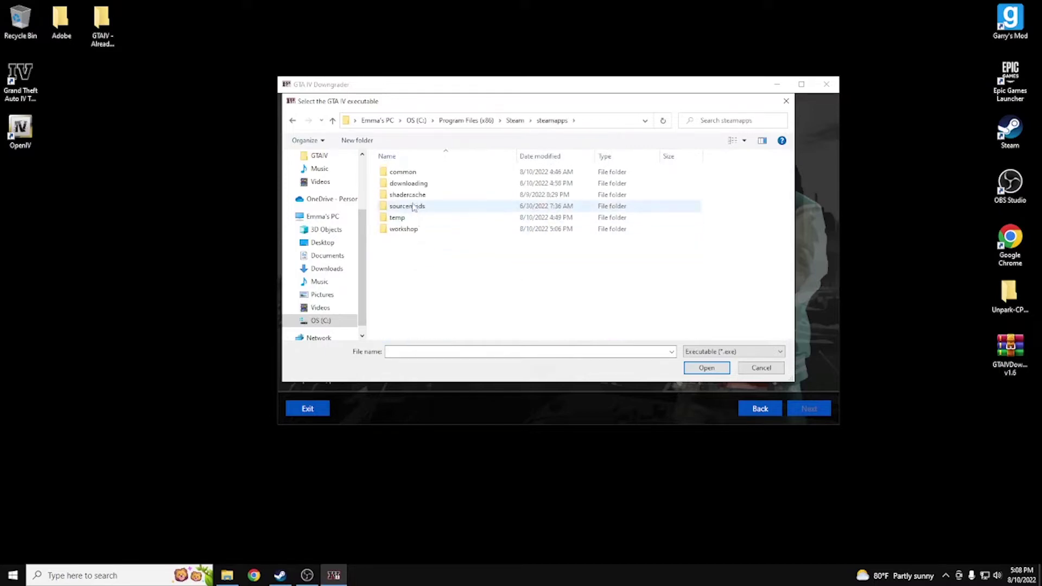
double_click(406, 173)
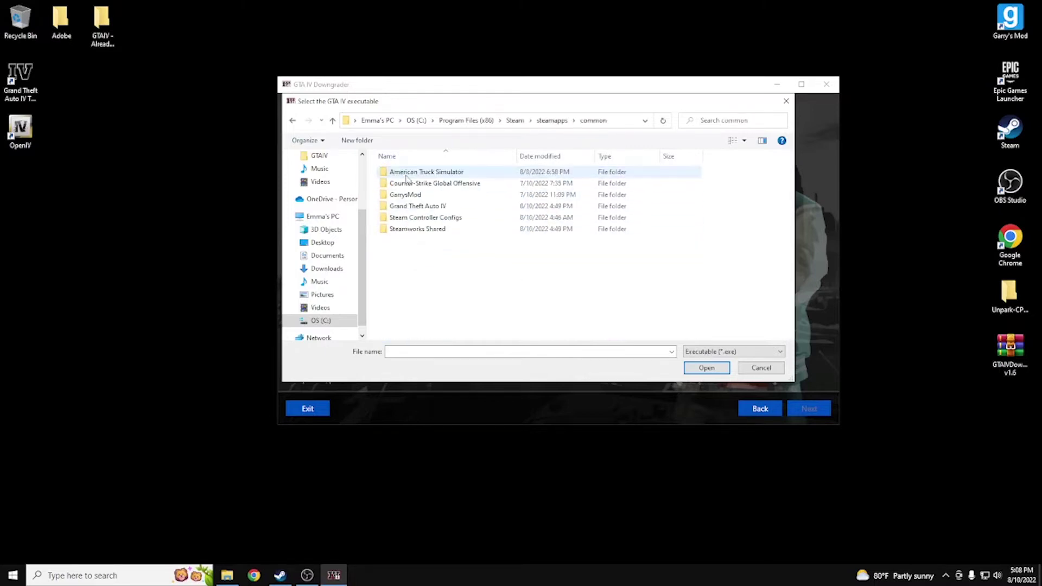
double_click(418, 206)
double_click(398, 172)
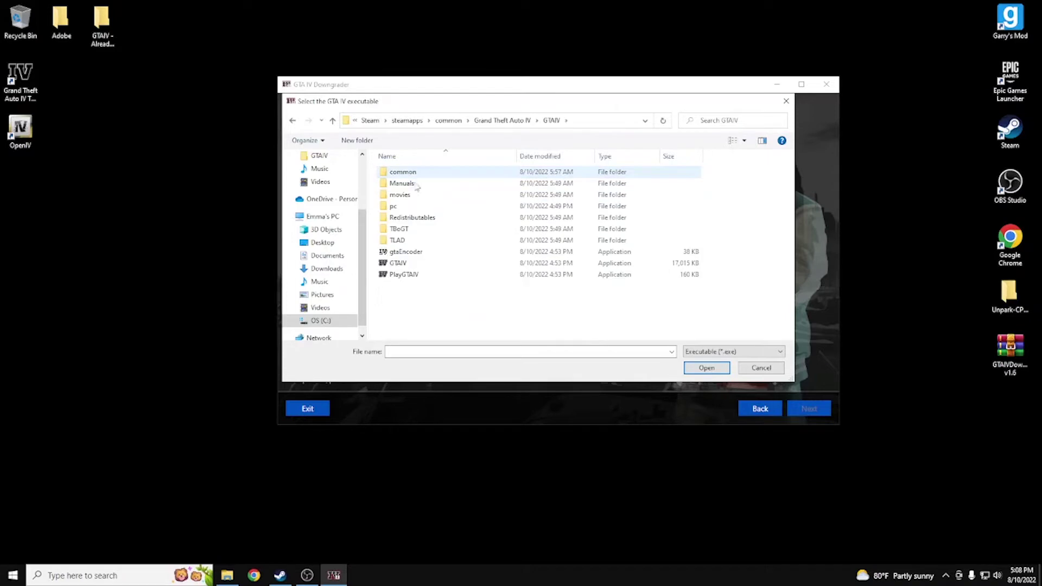
click(424, 263)
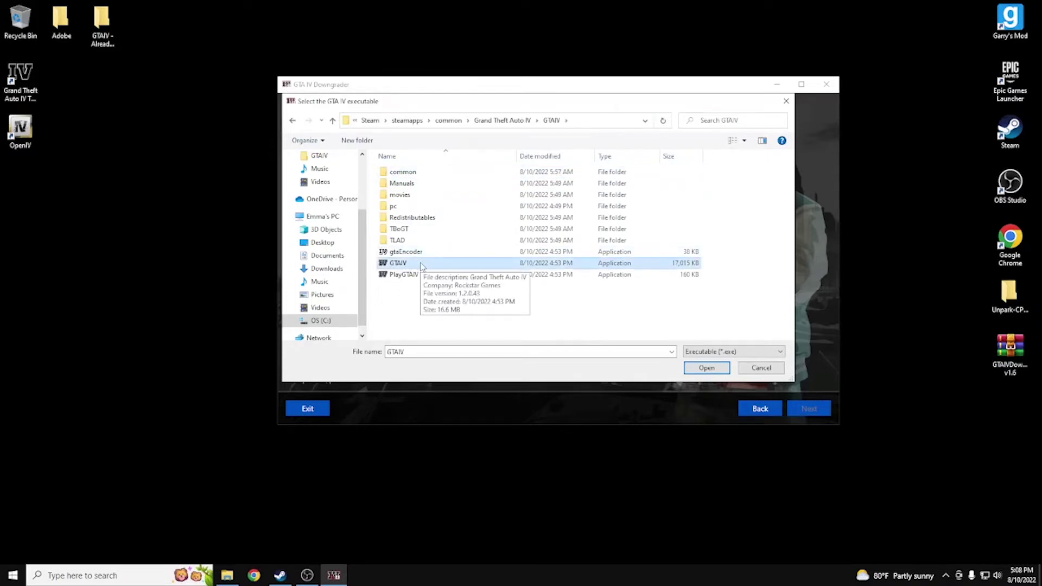
double_click(422, 264)
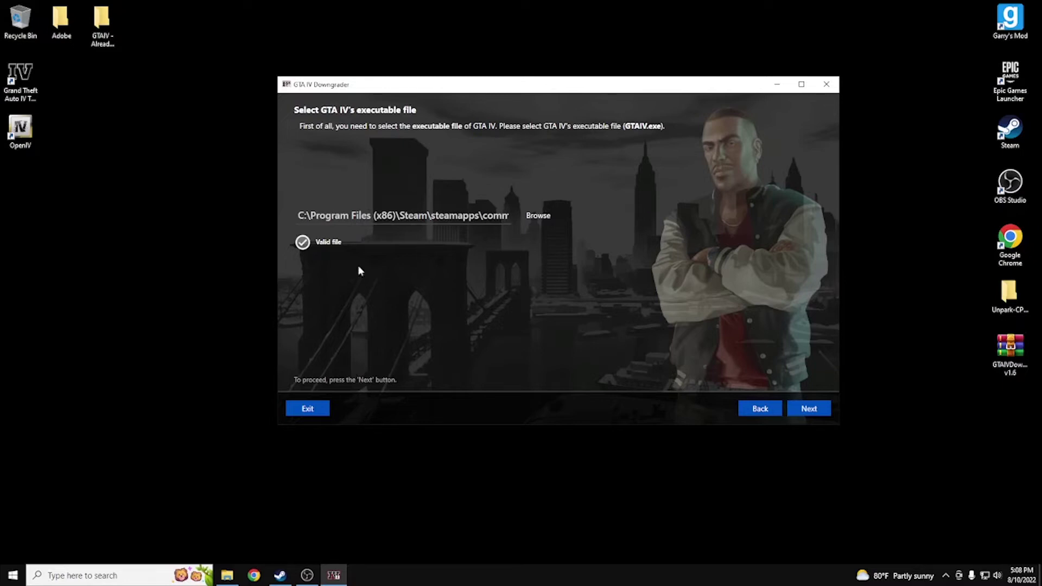
Step: Run the MD5 directory analysis, which finds no problems, then bring Steam to the front
click(806, 409)
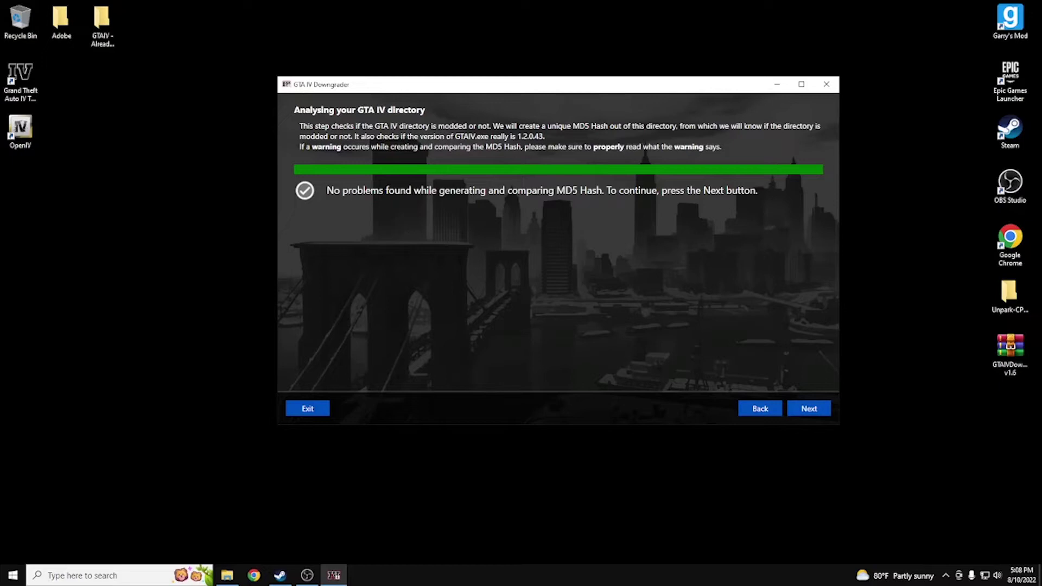
click(280, 575)
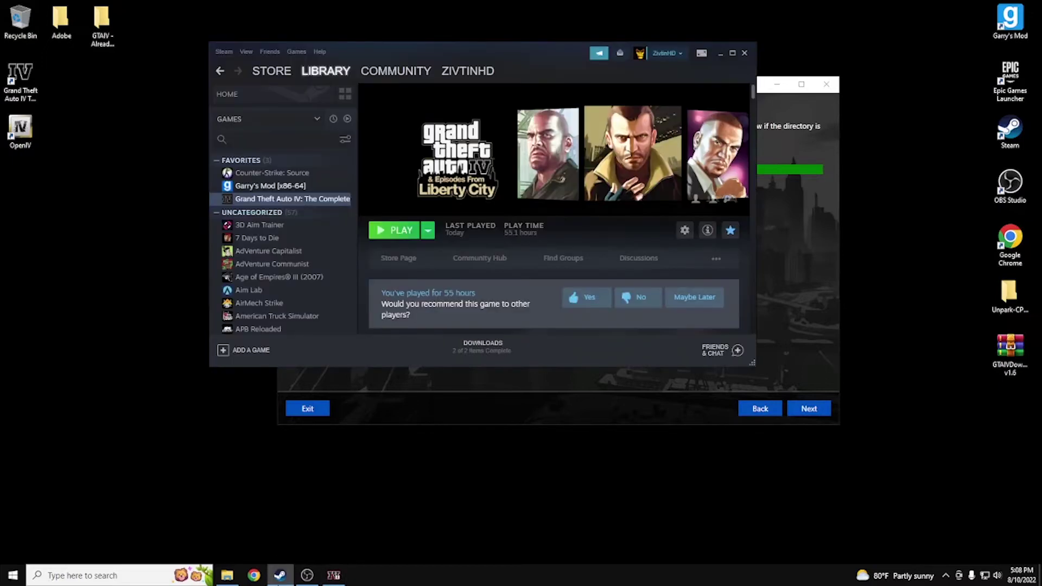
Step: Check GTA IV's Local Files properties in Steam, then advance the downgrader to the move-location step
right_click(274, 198)
click(322, 263)
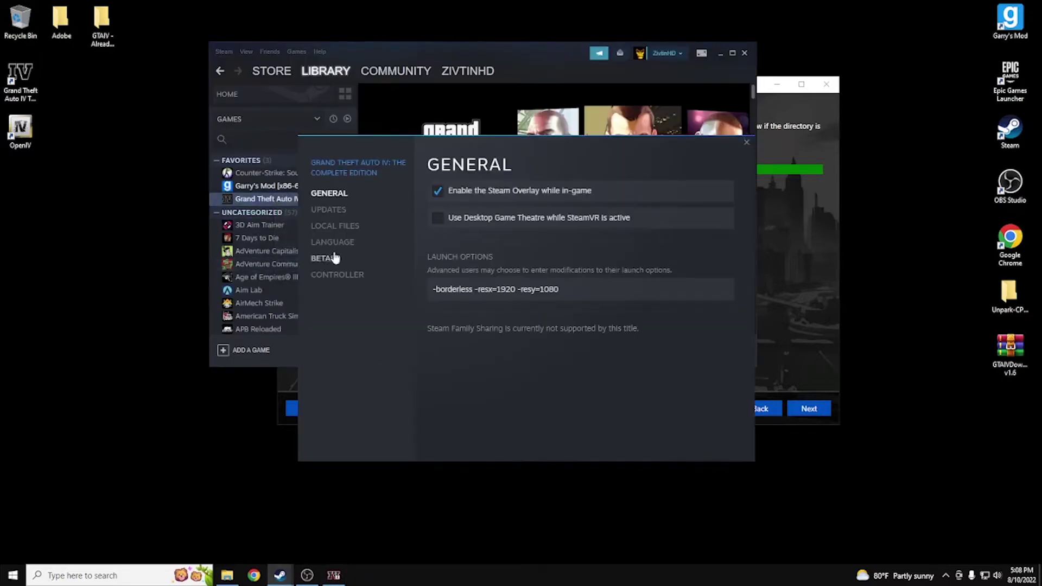
click(348, 227)
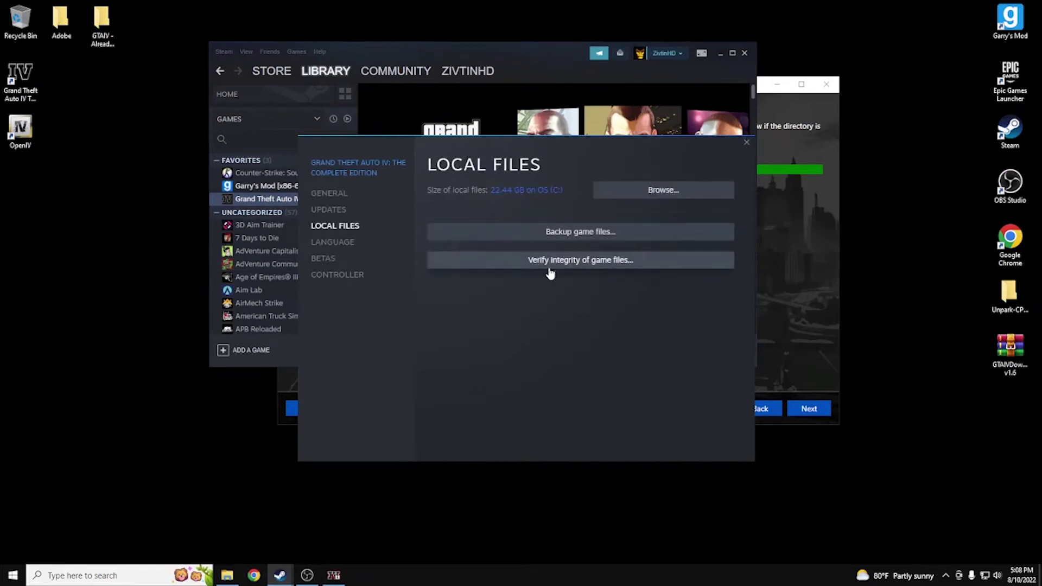
click(747, 143)
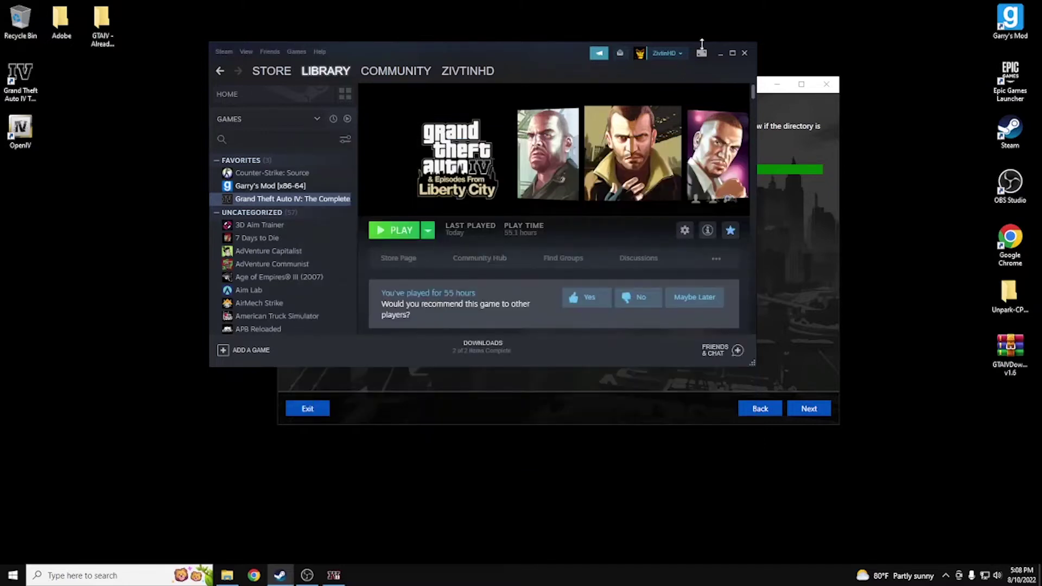
click(720, 54)
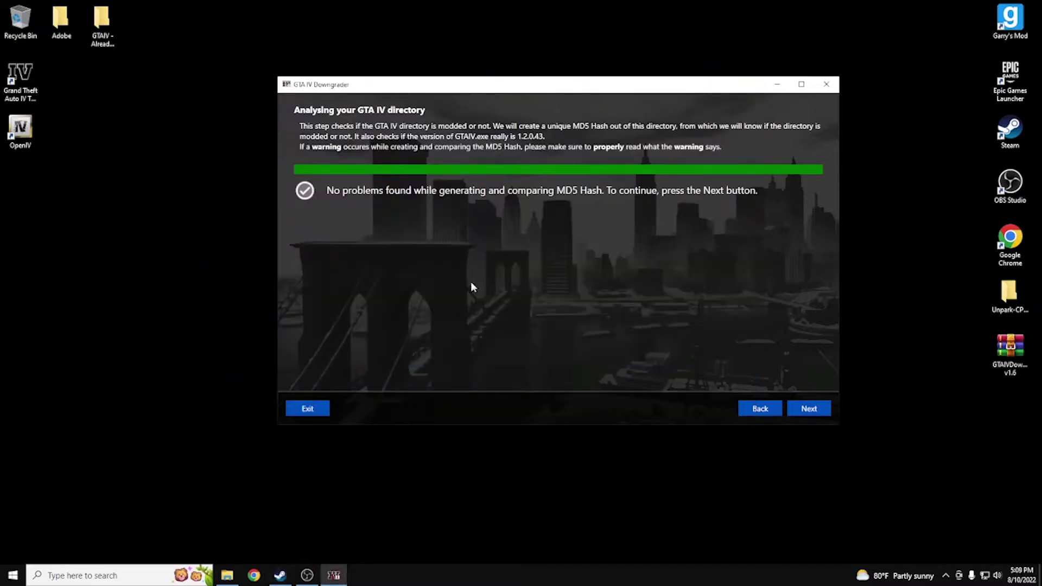
click(806, 408)
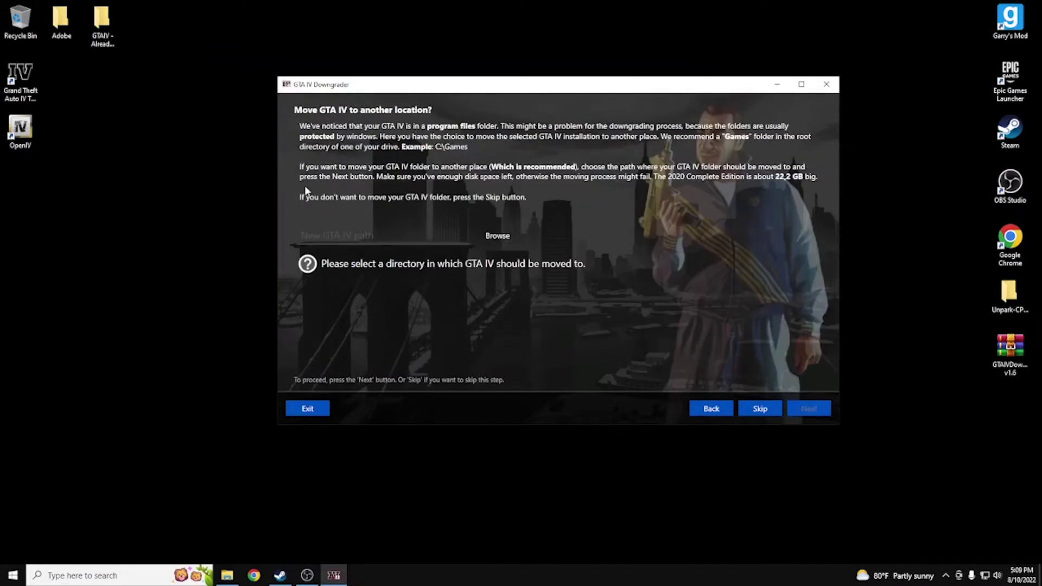